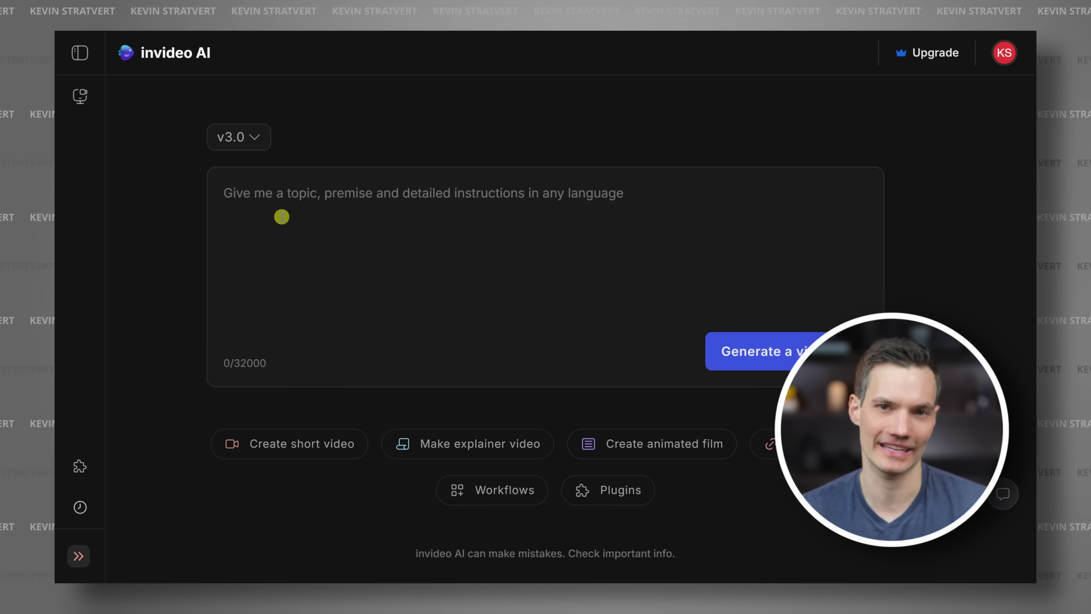
text(A young bunny named Benny accidentally lets go of their bright red balloon. As the balloon drifts high into the sky, Benny looks up in worry. Suddenly, a friendly bluebird named Sky offers to help! Together, they embark on a fun and adventurous chase through fluffy clouds, over rolling green hills, and past a shimmering lake, trying to catch the floating balloon. With teamwork, creative problem-solving, and perseverance, Benny and Sky finally succeed! Benny learns that with a little help from a friend, anything is possible. End the story with a heartwarming moment where Benny thanks Sky, and they both watch the sunset together.  Visual Style: Bright, colorful, and cinematic, inspired by Disney Pixar films. Tone: Lighthearted, adventurous, and heartwarming. Clips: Use only AI-generated clips to create smooth and engaging visuals. Characters: A cute, fluffy bunny and a vibrant, cheerful bird with expressive animations. Backgrounds: Sunny fields, fluffy clouds, and a dreamy, animated sky. Length: The video should be under 1 minute.)
scroll(291, 224, up, 5)
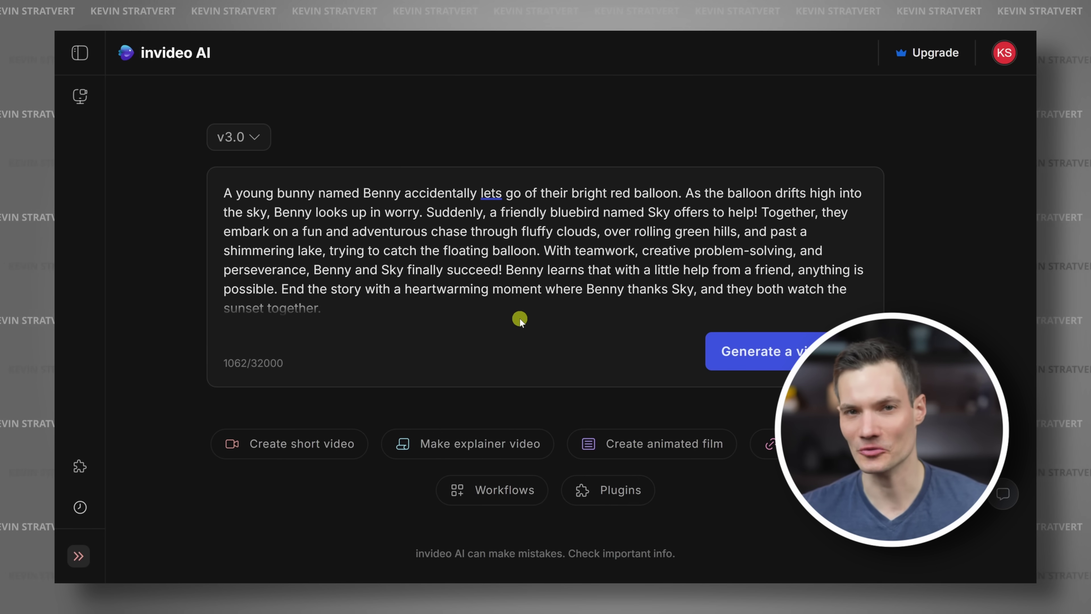
scroll(461, 258, down, 2)
scroll(462, 259, down, 2)
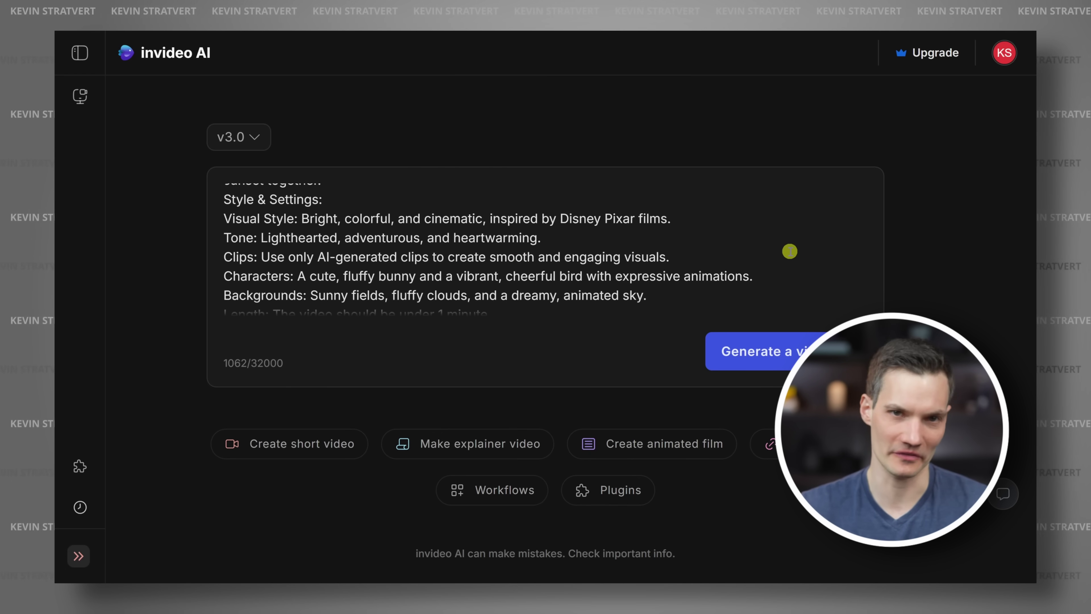
scroll(789, 251, down, 2)
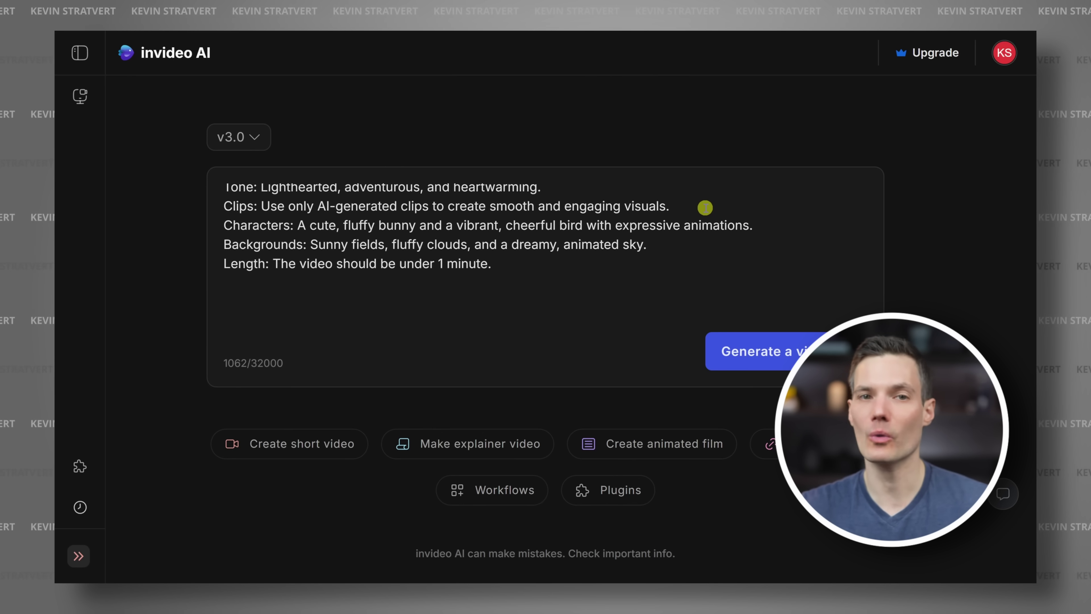
drag(706, 207, 224, 208)
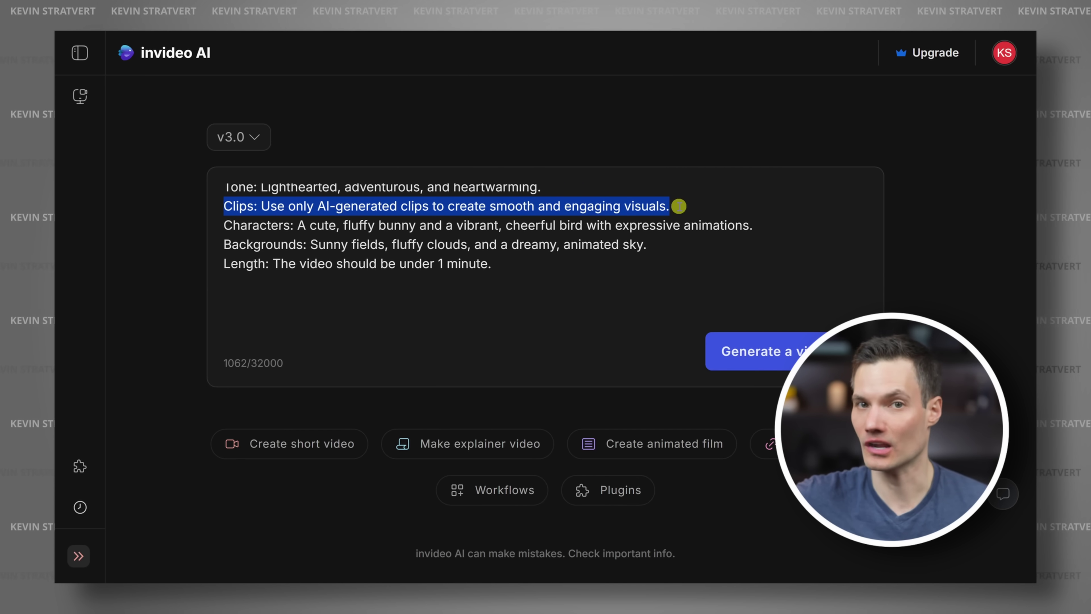
click(679, 207)
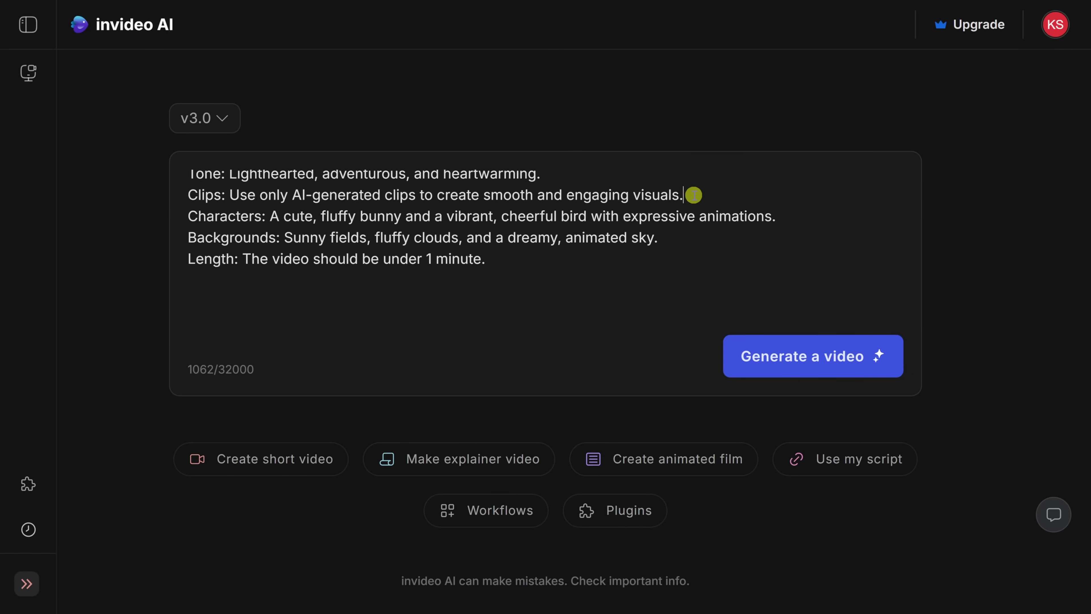
Generate the video for YouTube, keeping the Children audience and Normal pace
click(816, 358)
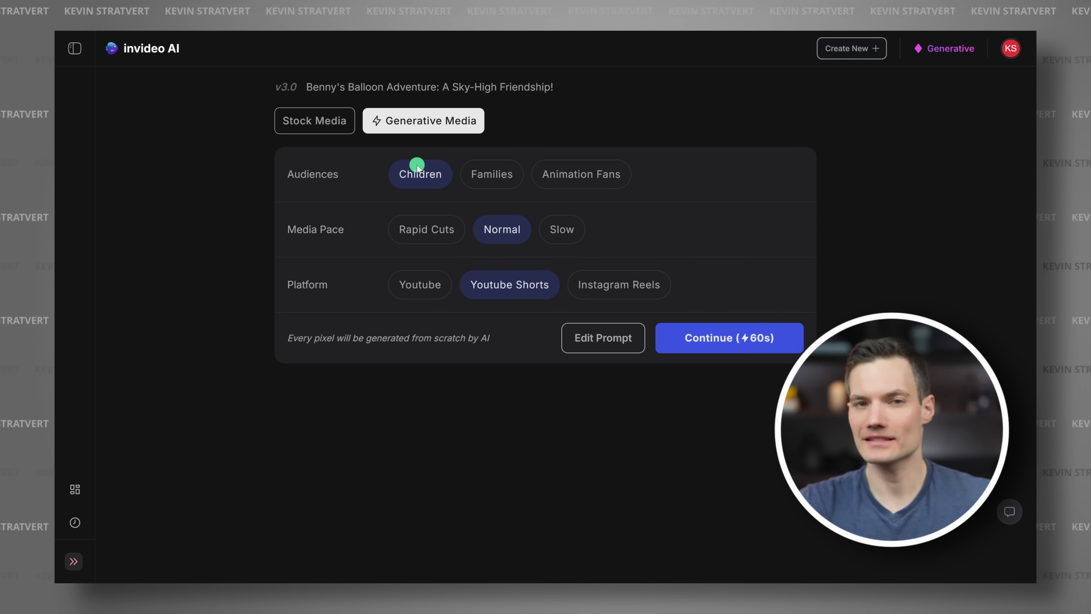
click(420, 284)
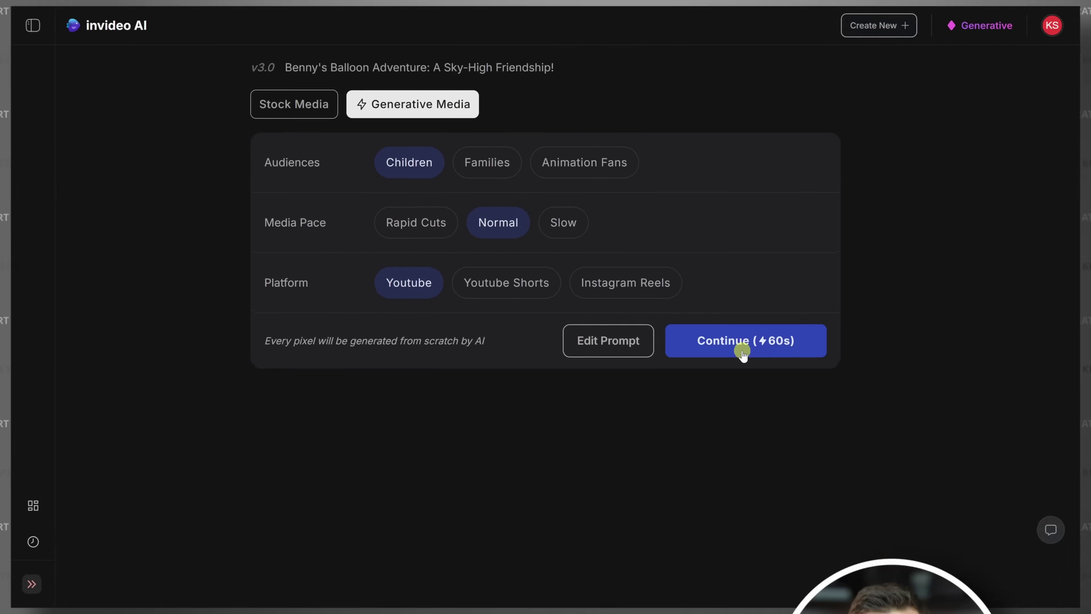
click(728, 346)
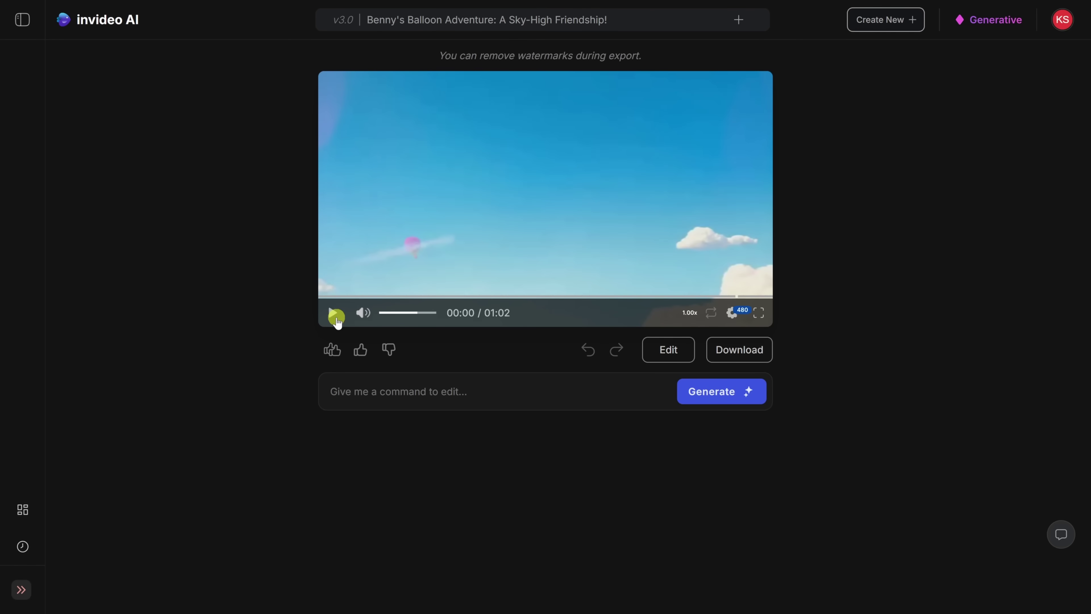
click(331, 312)
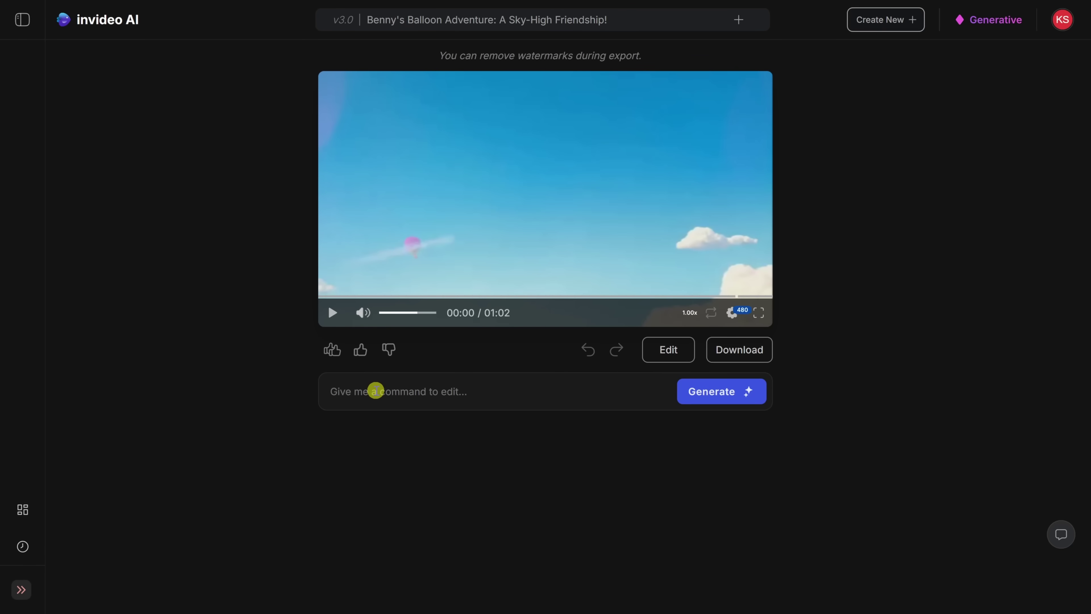
Submit the edit command 'Start with a joke' and preview the lengthened 1:08 video
click(376, 390)
text(Start with a joke)
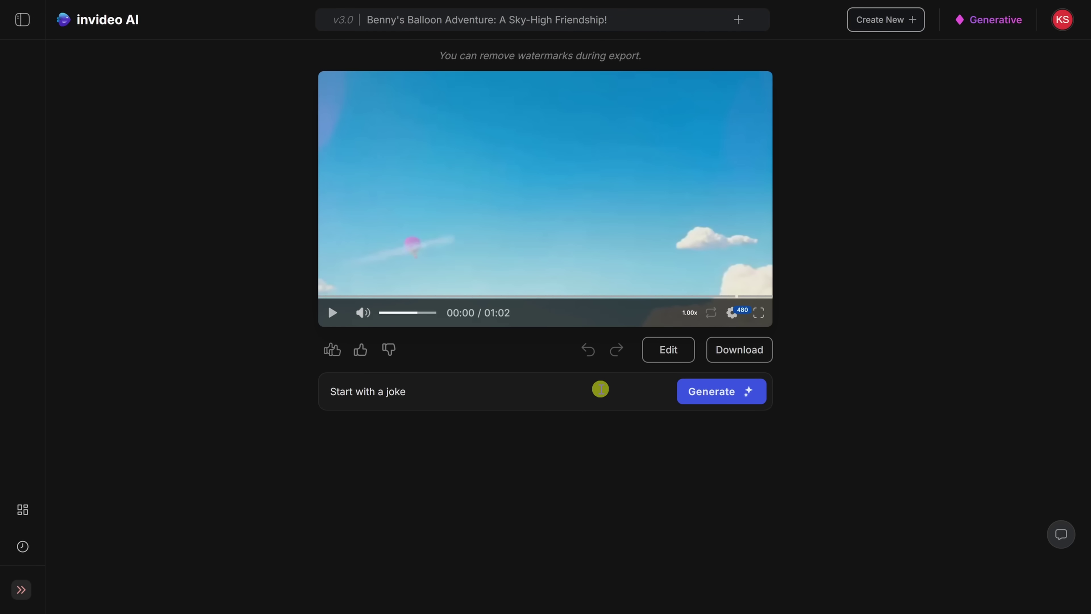
click(733, 392)
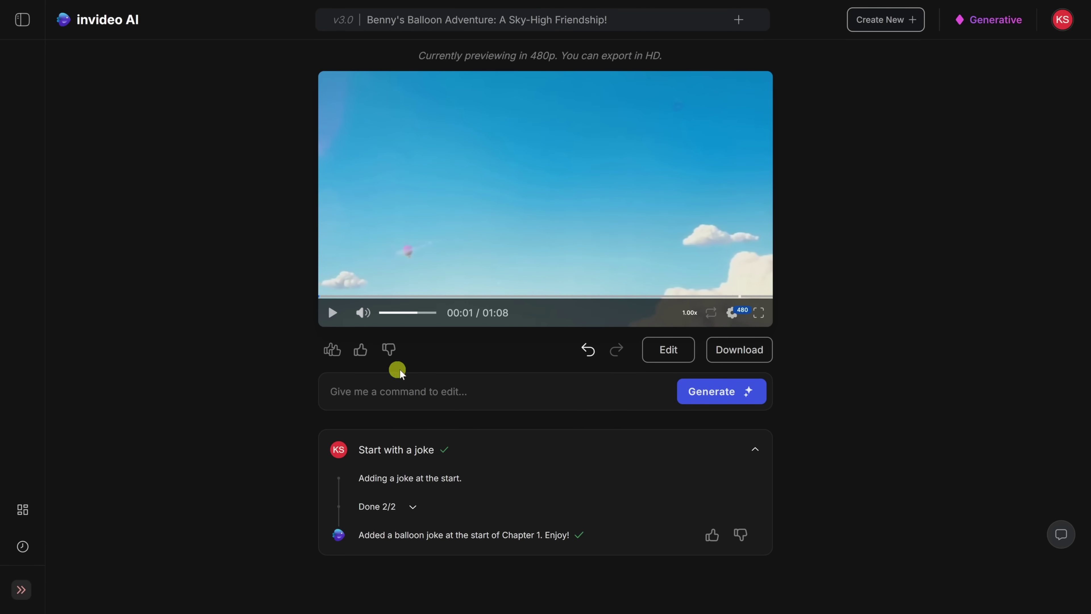
click(333, 313)
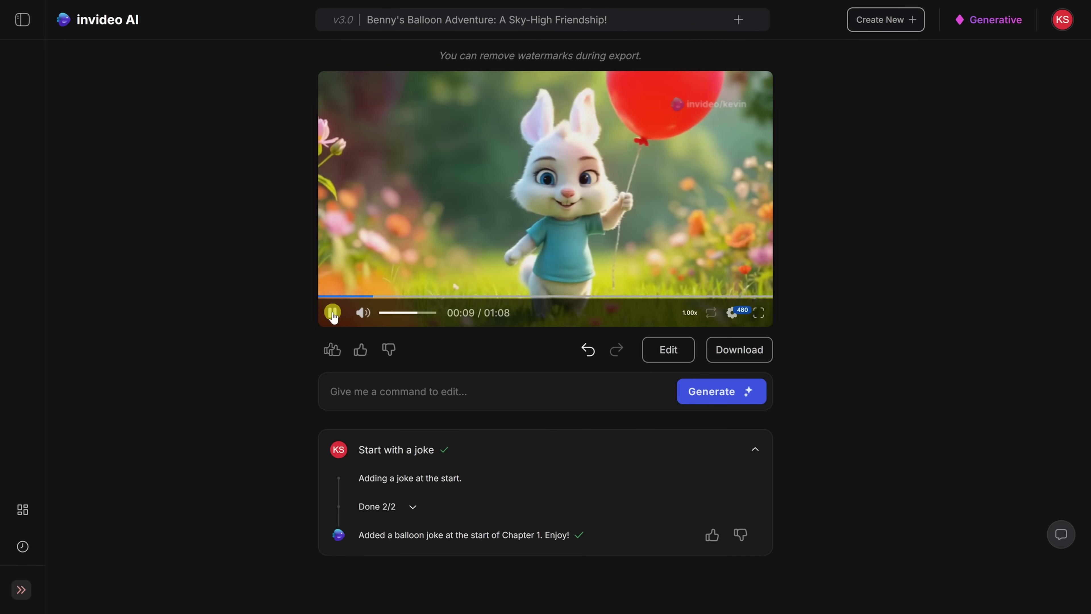
click(333, 313)
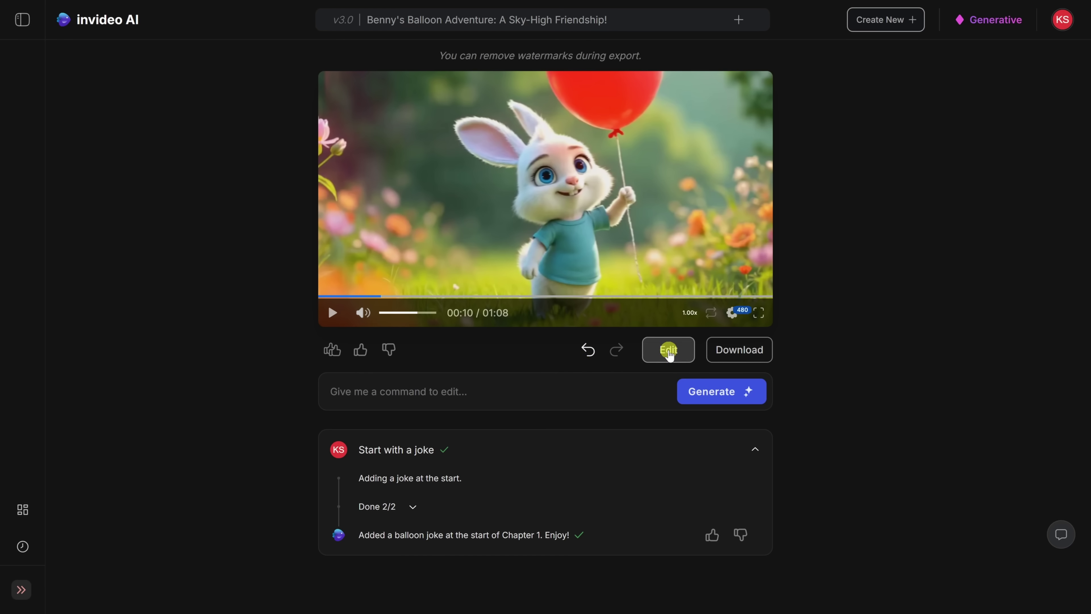
In the editor, select Chapter 1's third clip and check generated-media lengths, keeping 5 seconds
click(668, 350)
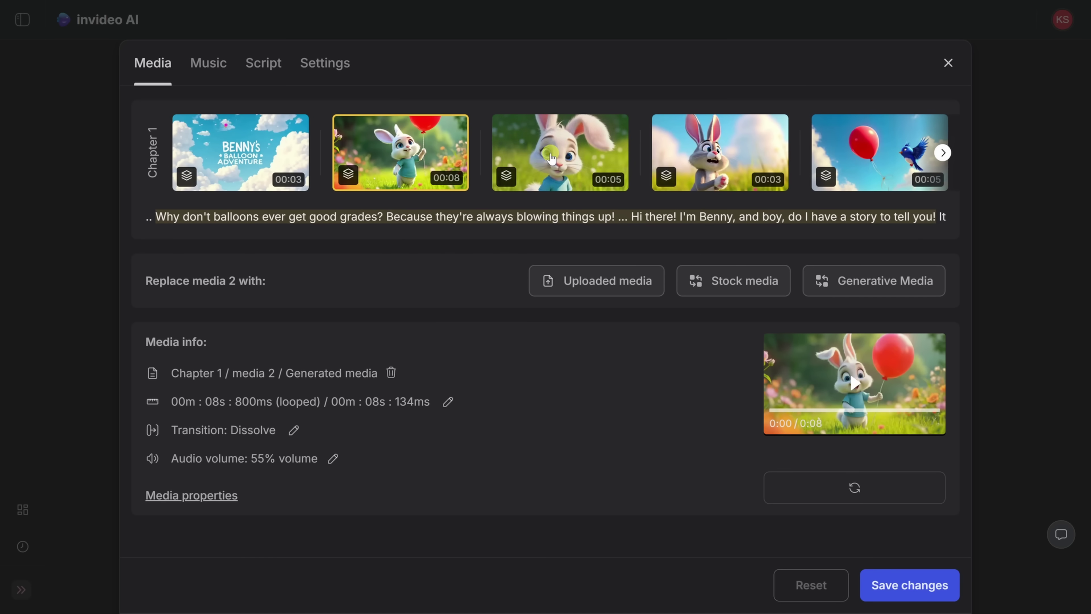
click(532, 162)
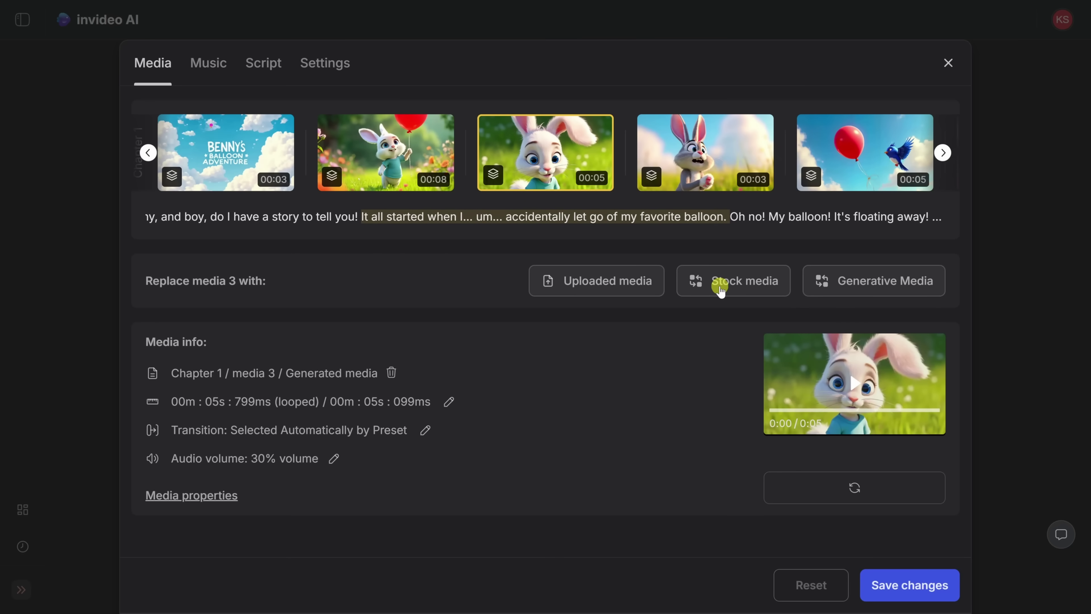
click(876, 289)
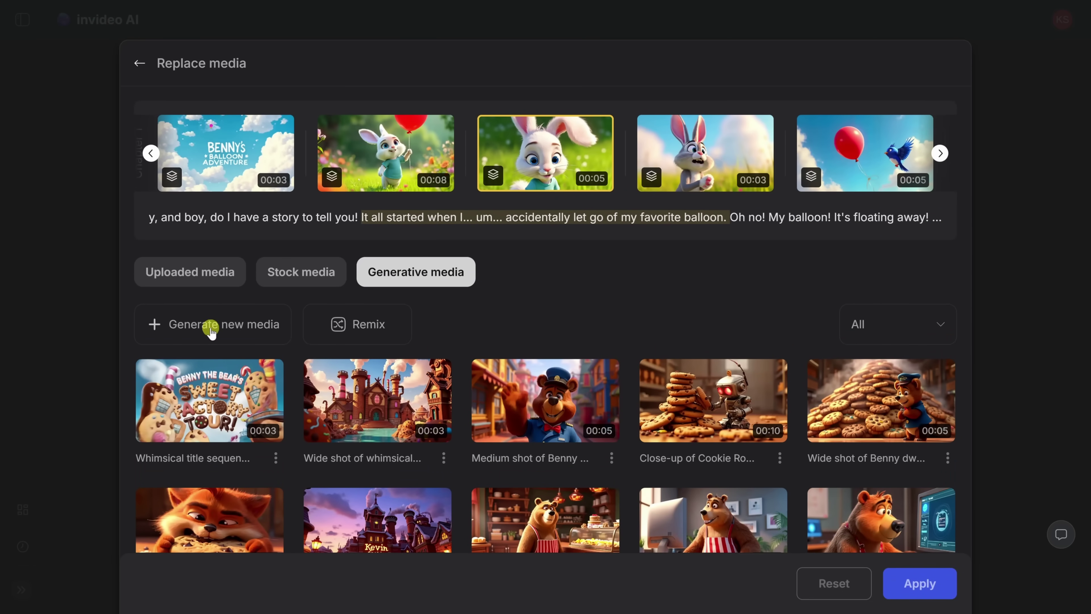
click(212, 333)
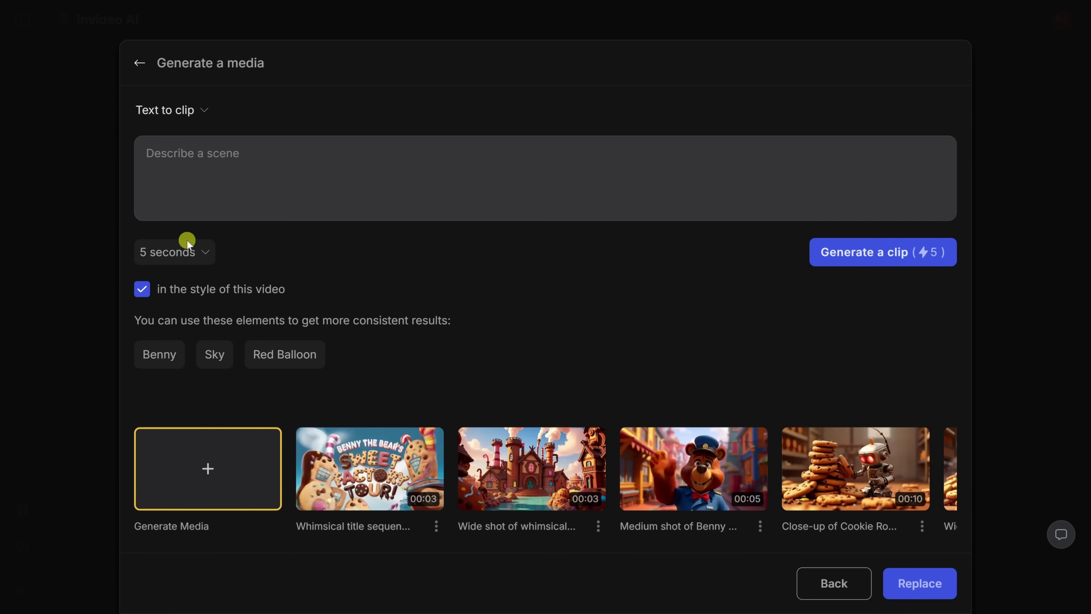
click(199, 254)
click(266, 241)
click(845, 583)
click(139, 63)
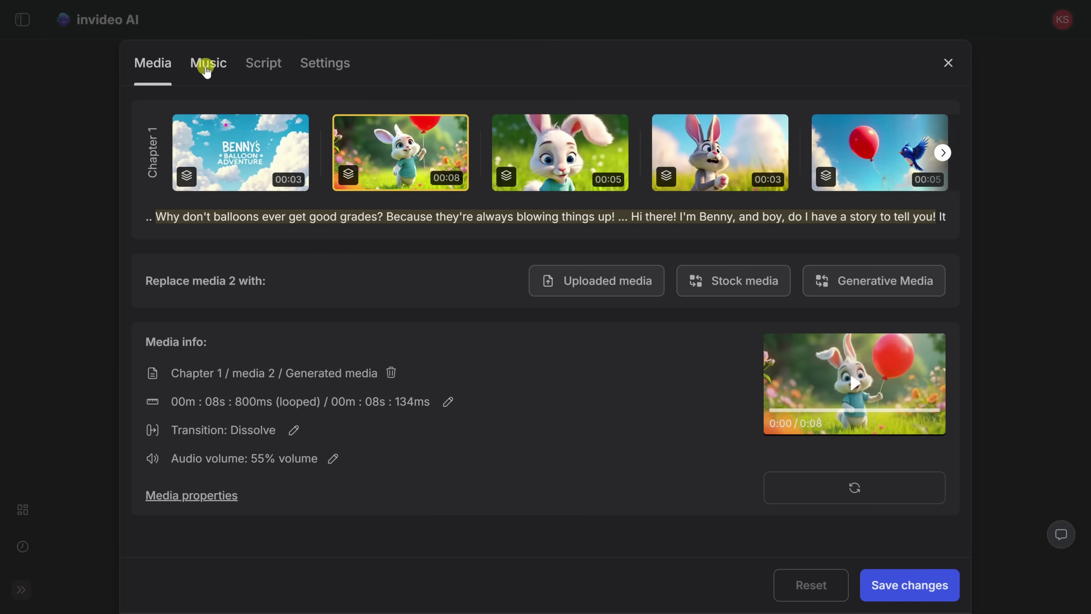
Glance at the Music track, then show the Script listing Benny's and Sky's lines
click(206, 68)
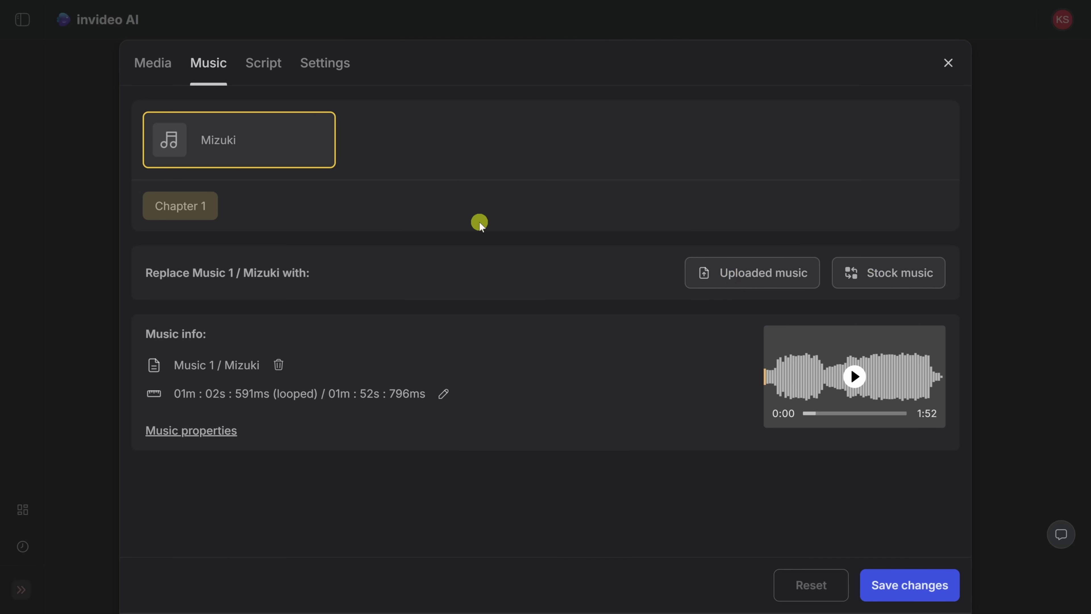
click(265, 65)
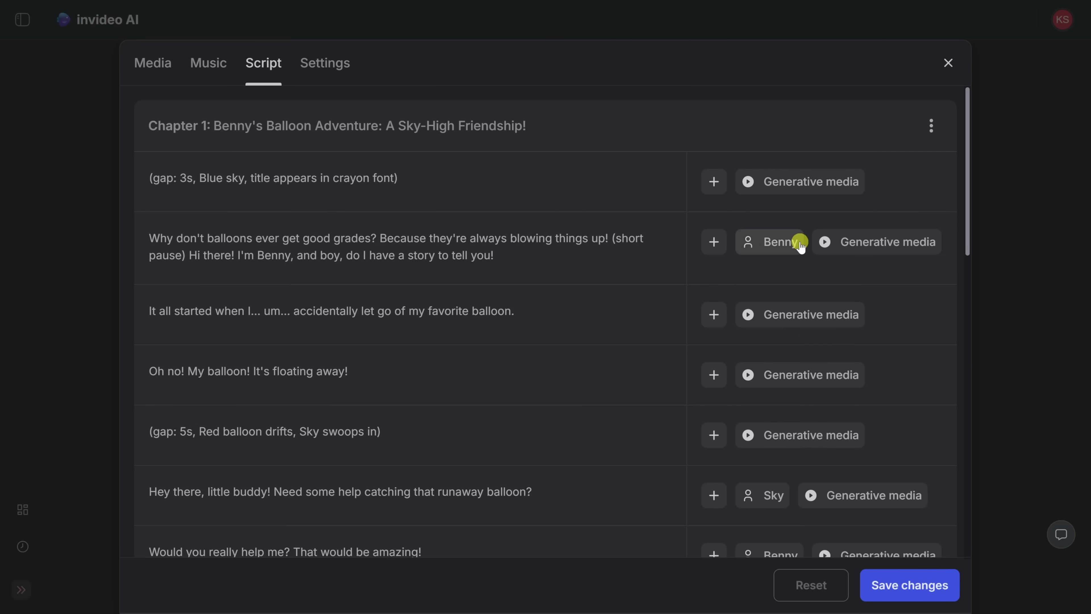
Replace Benny's joke with 'This is my favorite balloon ever! I'm never letting go!' and save
scroll(746, 275, down, 1)
scroll(747, 275, down, 5)
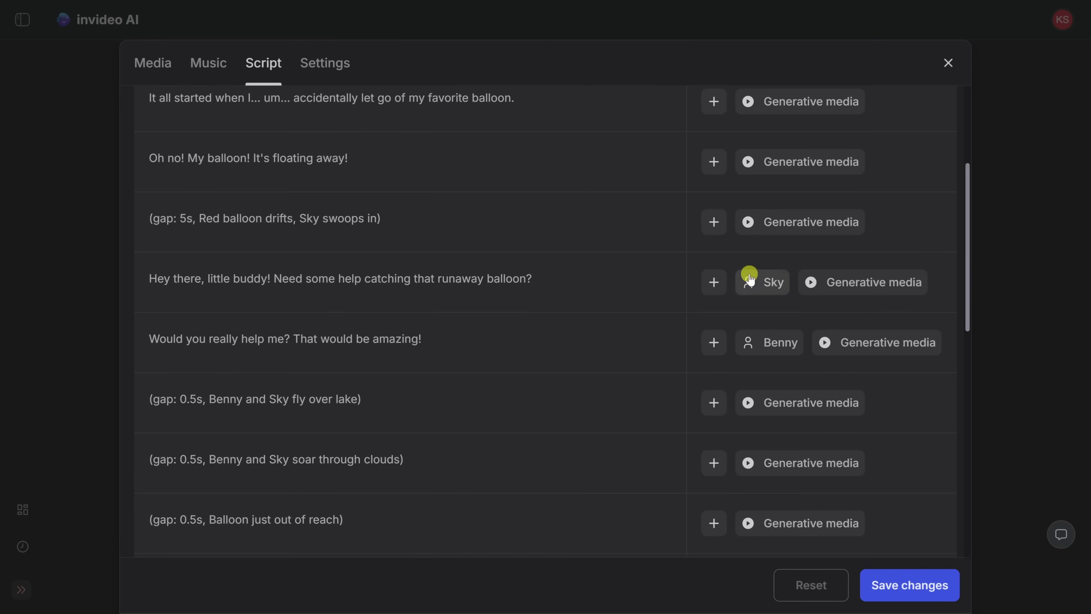
scroll(776, 296, up, 5)
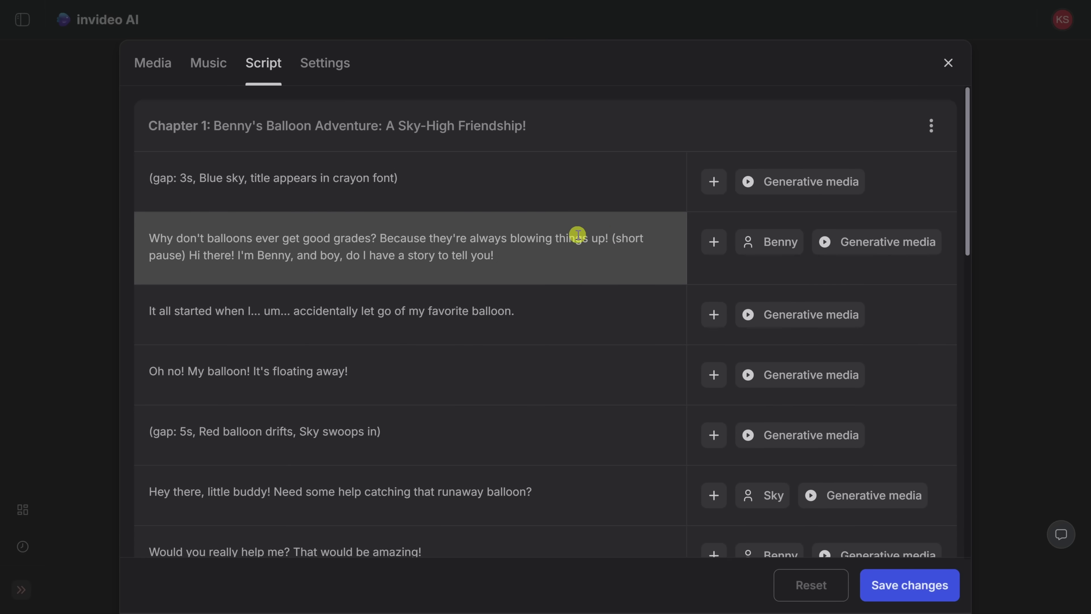
drag(150, 237, 610, 235)
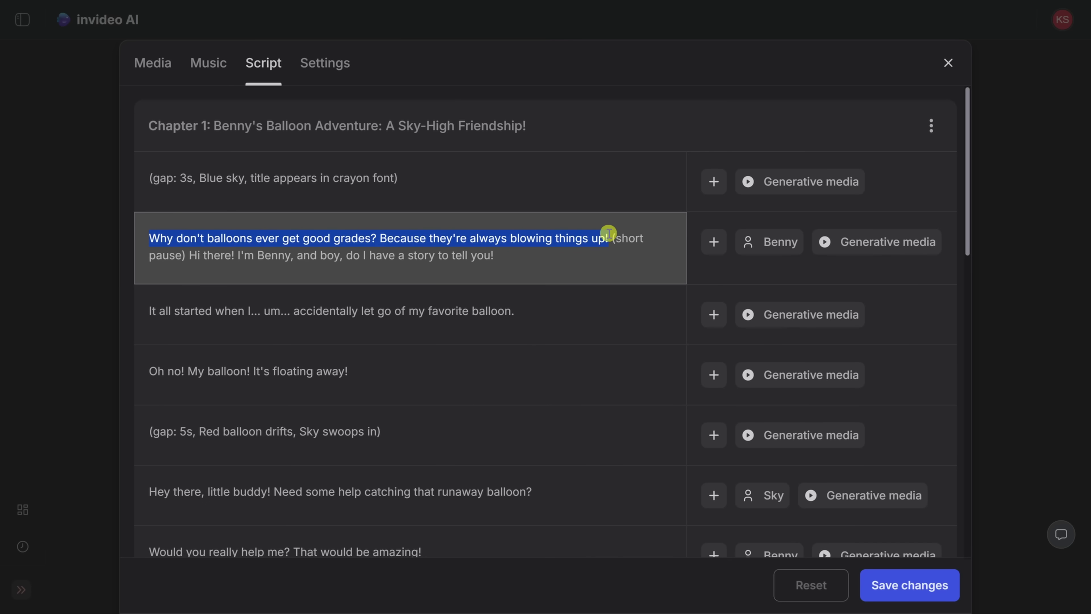
text(This is my favorite balloon ever! I’m never letting go!)
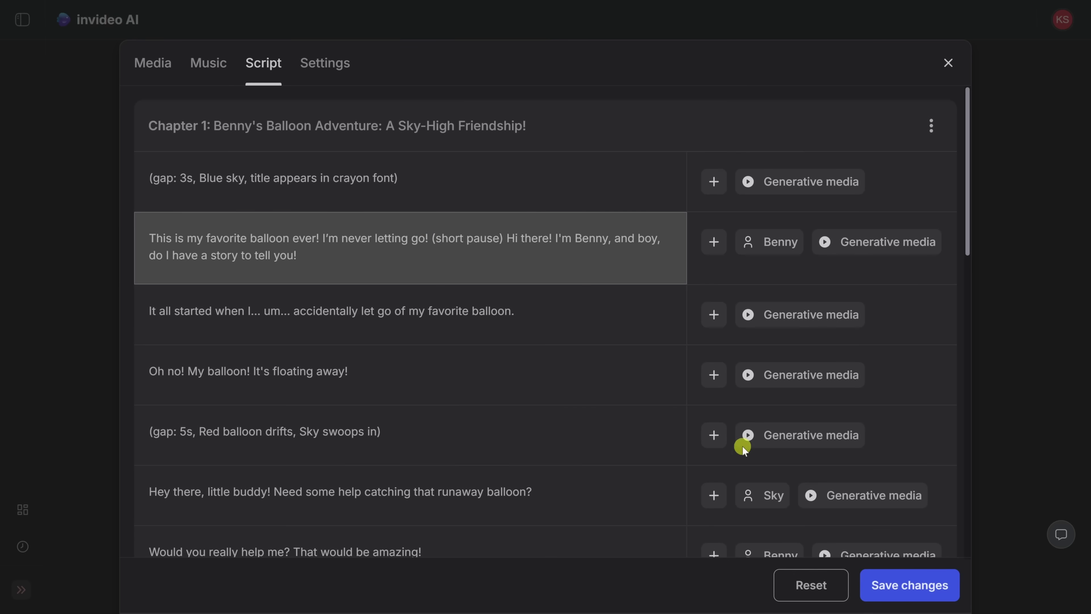
click(910, 586)
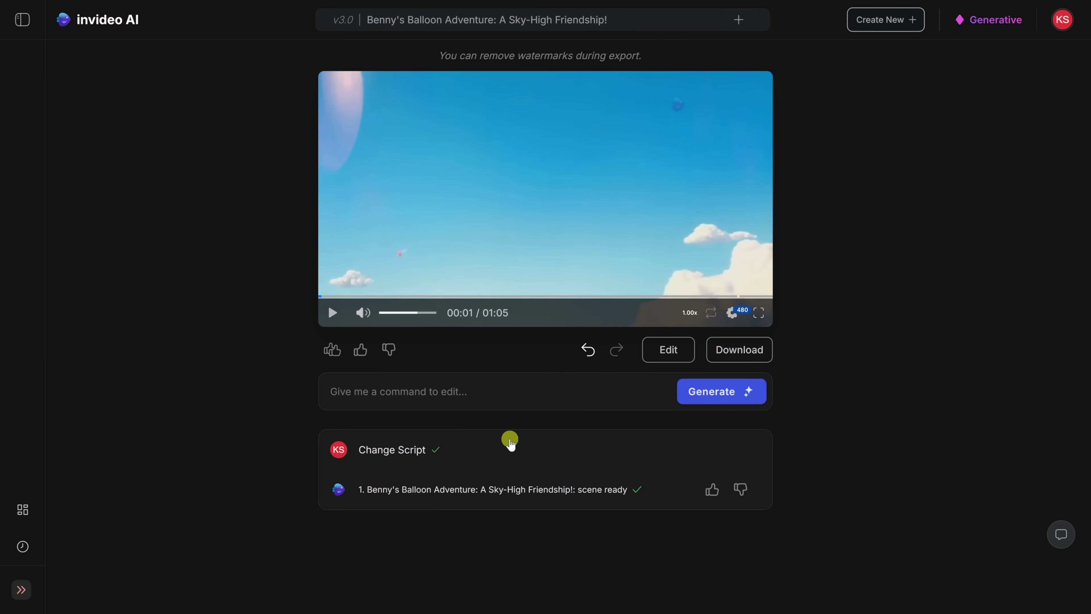
Play the regenerated 1:05 video and pause near 00:09 on Benny with his red balloon
click(335, 313)
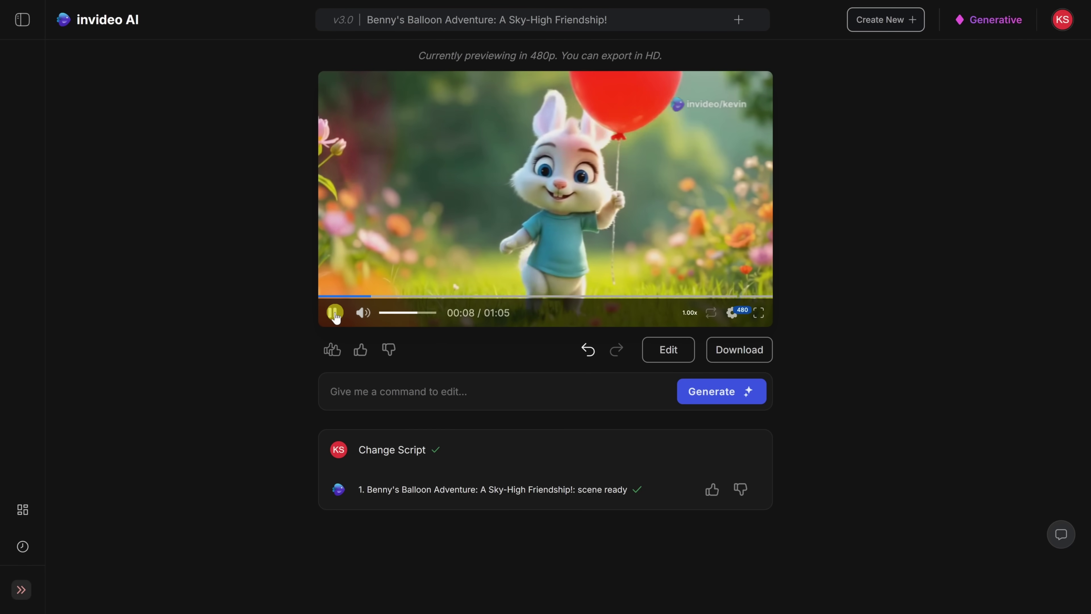
click(335, 313)
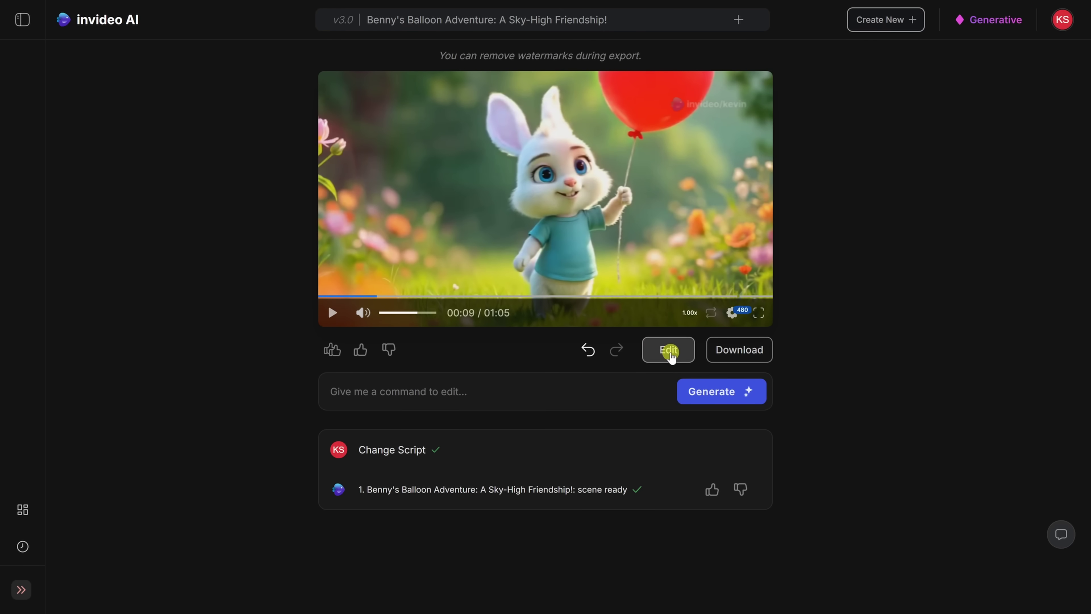
Check the Transition and Subtitle preset options in Settings without changing them
click(670, 350)
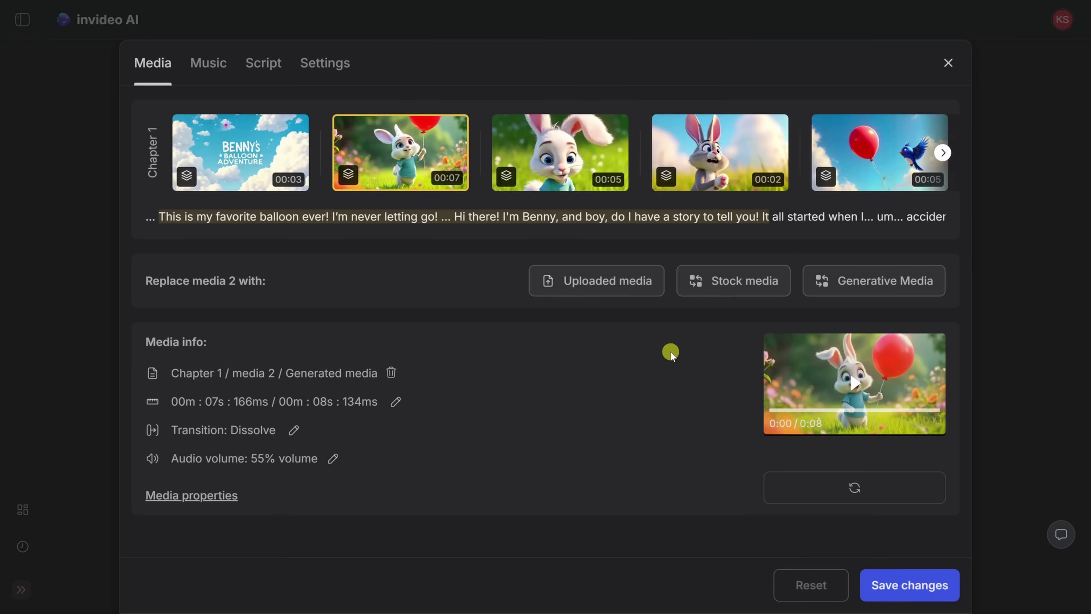
click(321, 70)
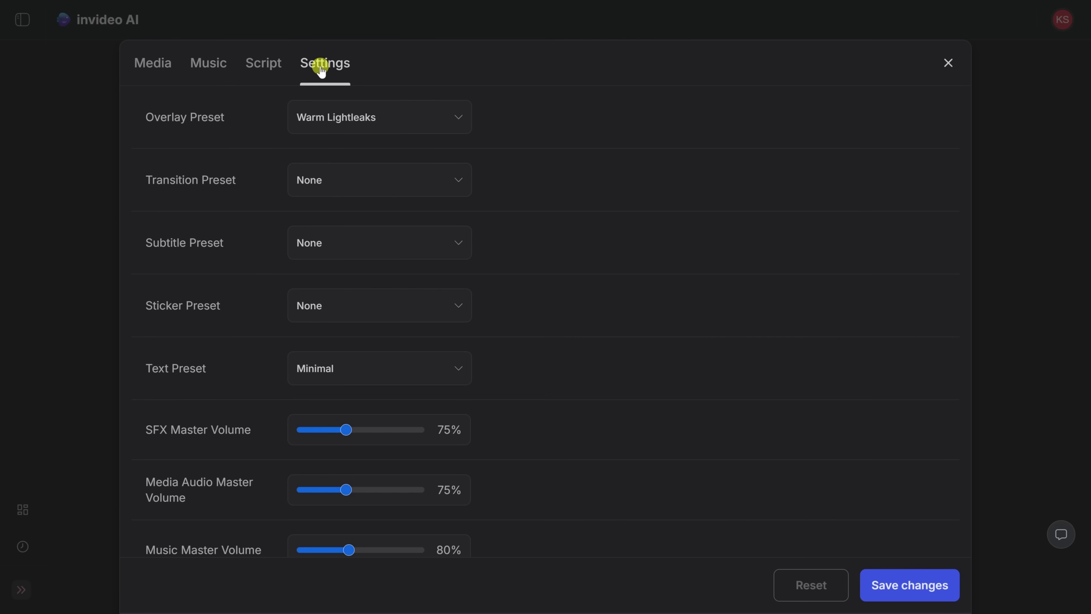
click(342, 169)
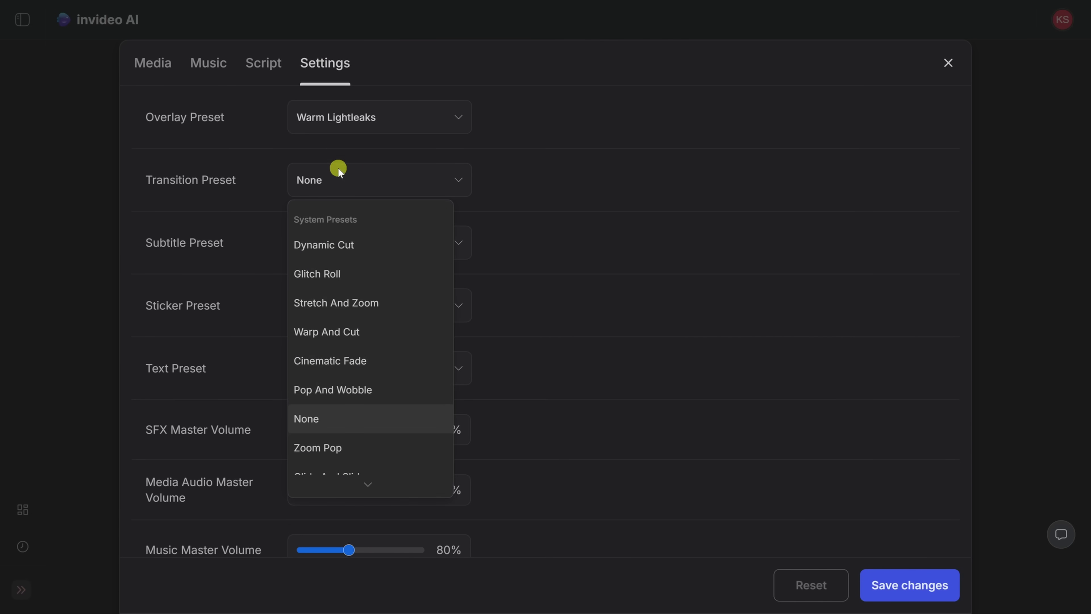
click(509, 167)
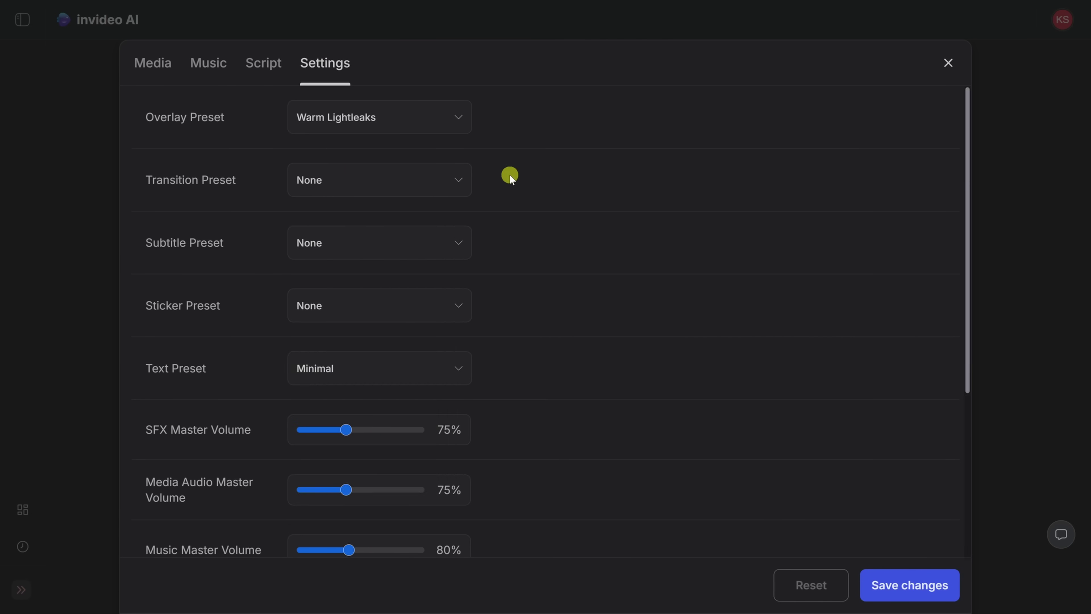
click(403, 242)
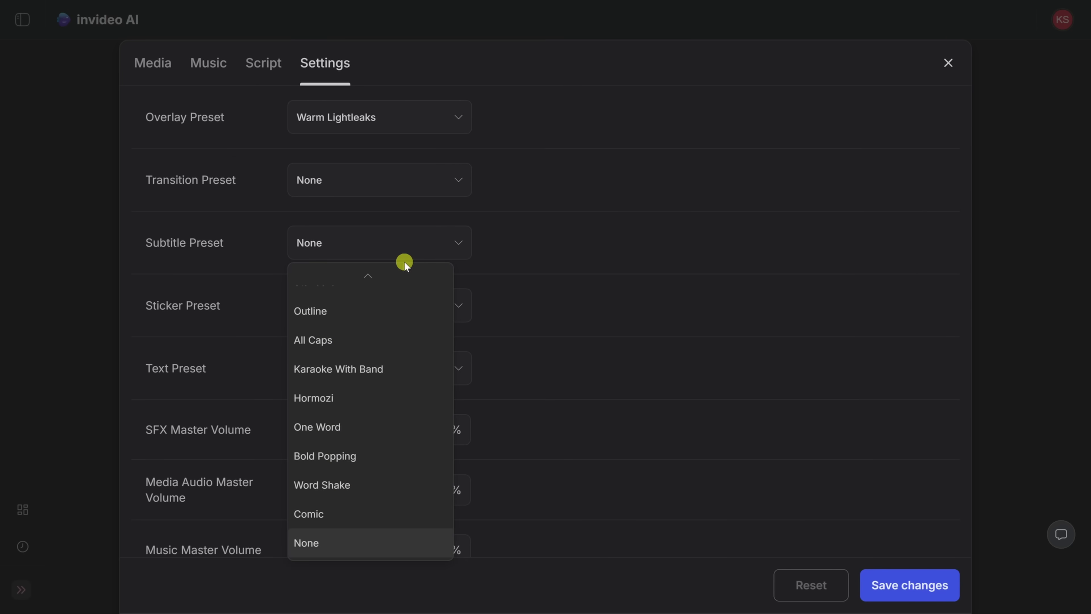
scroll(403, 264, up, 3)
scroll(358, 382, down, 3)
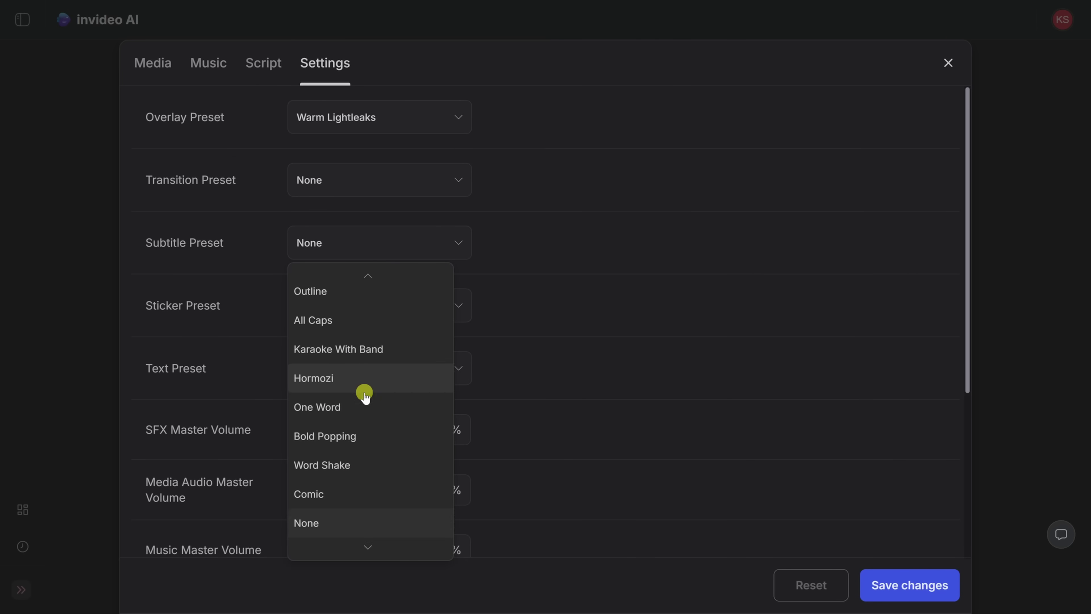
click(558, 277)
Review the volume levels (75/75/80/100%) and Benny's and Sky's voice profiles
scroll(559, 261, down, 2)
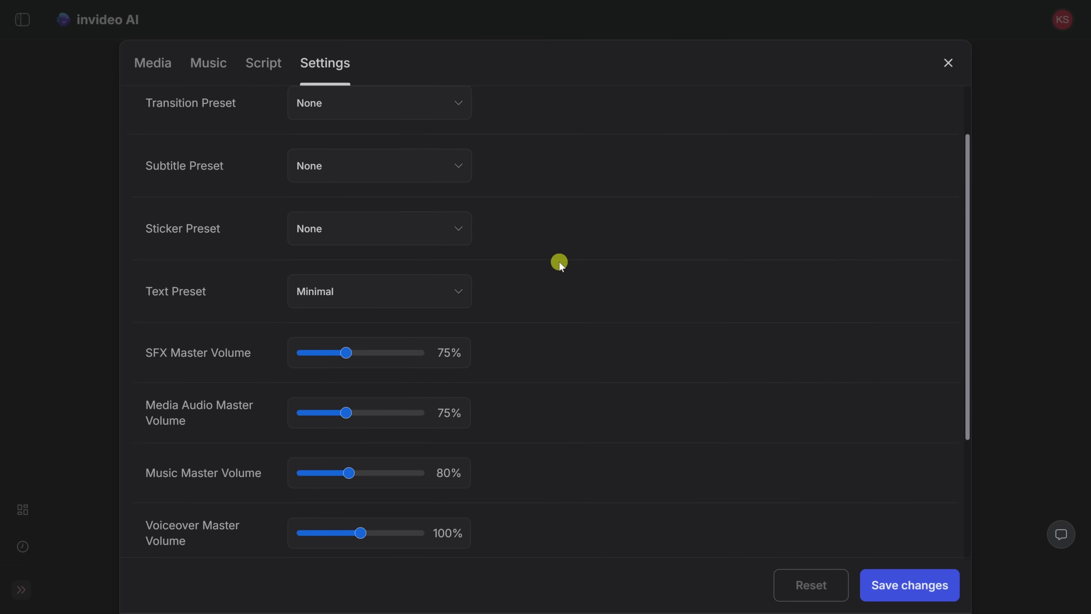
scroll(559, 261, down, 3)
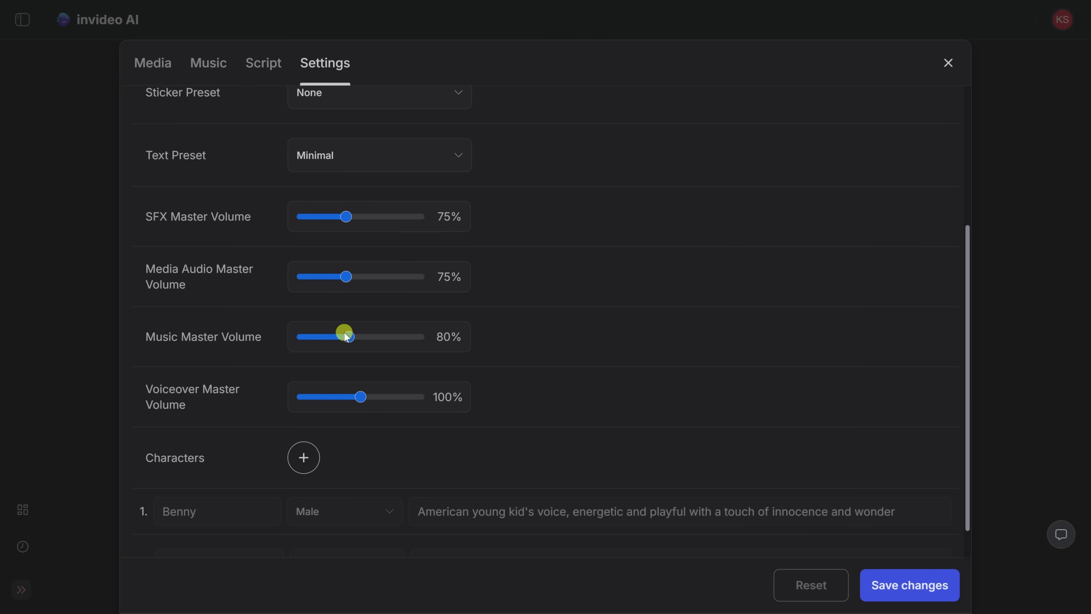
scroll(358, 396, down, 1)
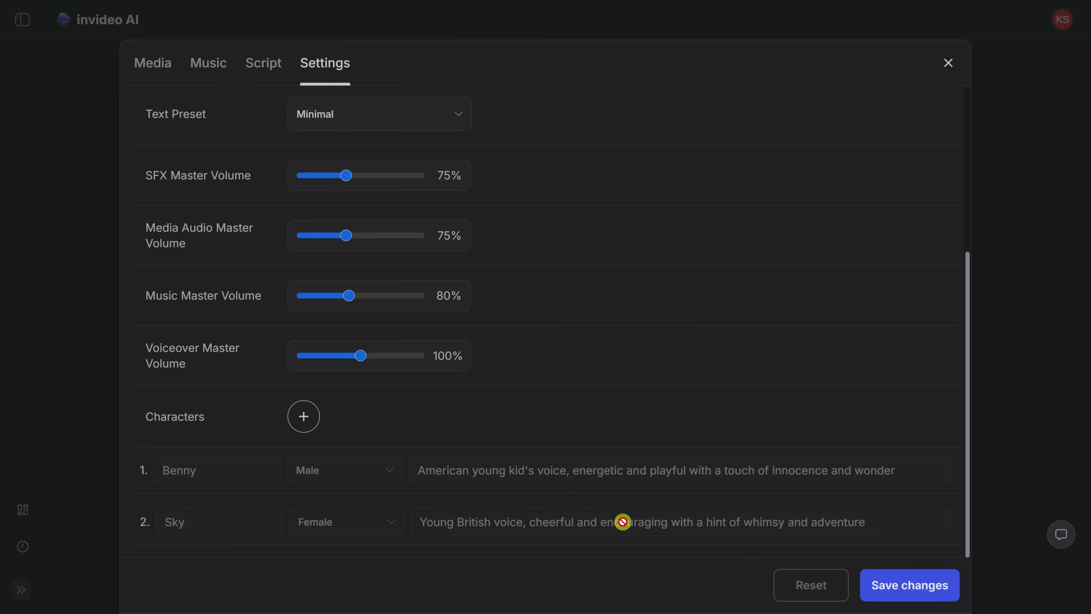
scroll(736, 379, up, 6)
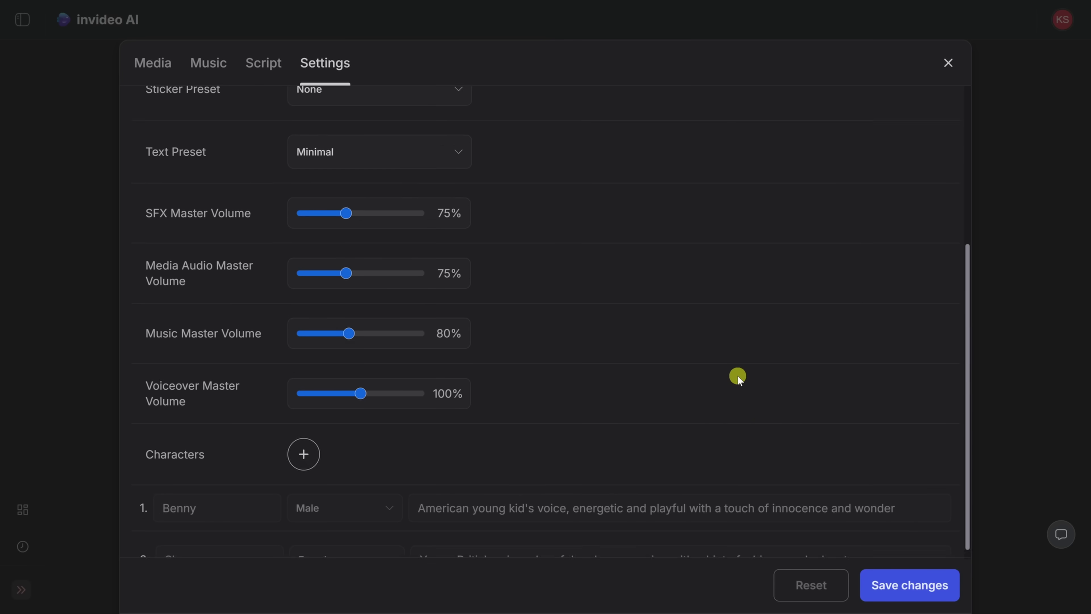
Export the video at 1080p with No Watermarks and no branding
click(947, 65)
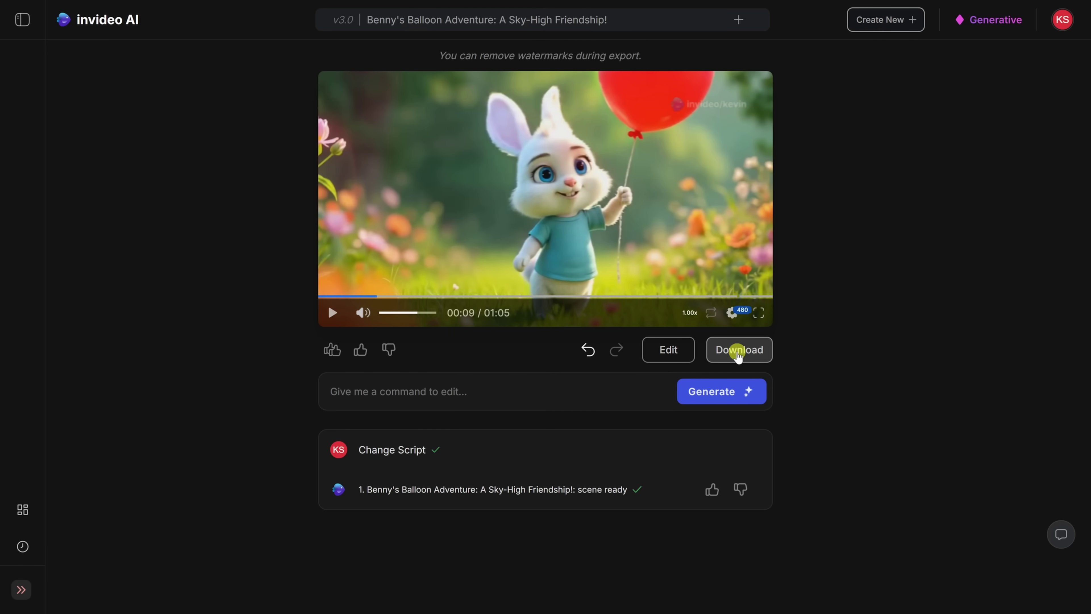
click(738, 352)
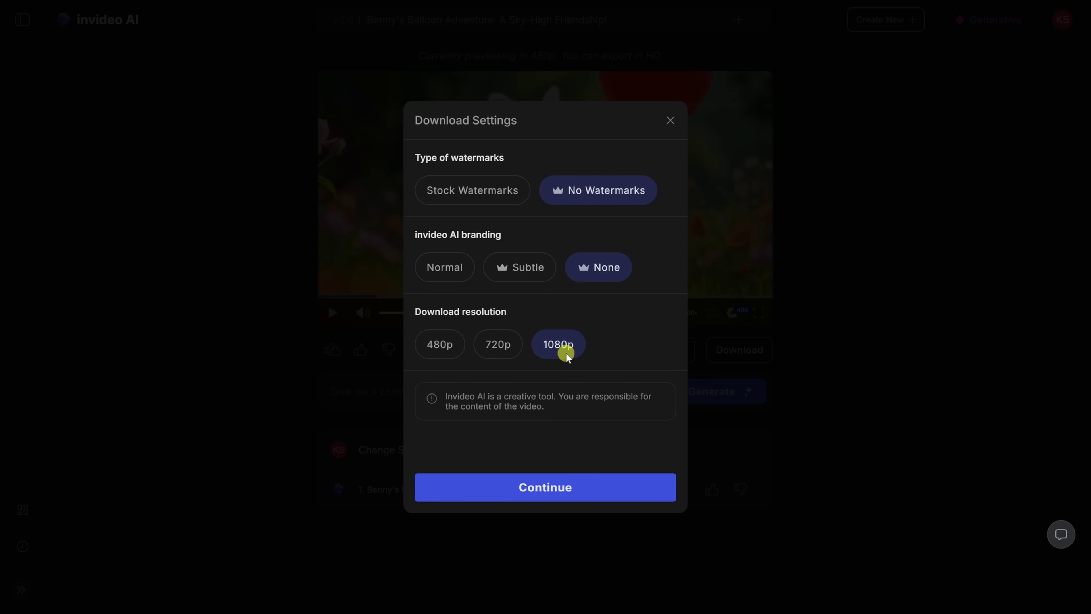
click(569, 489)
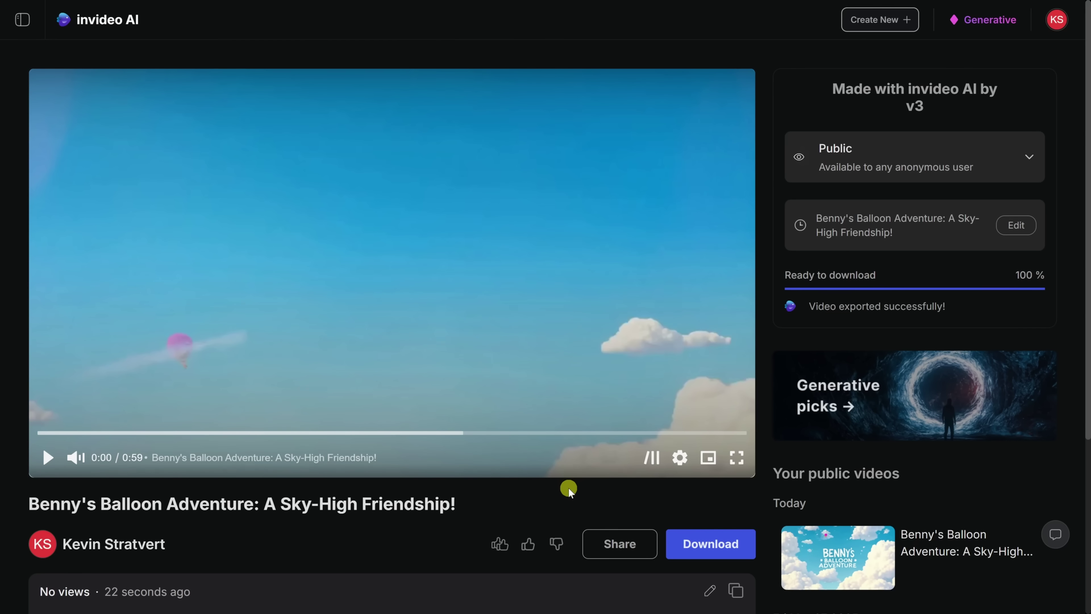